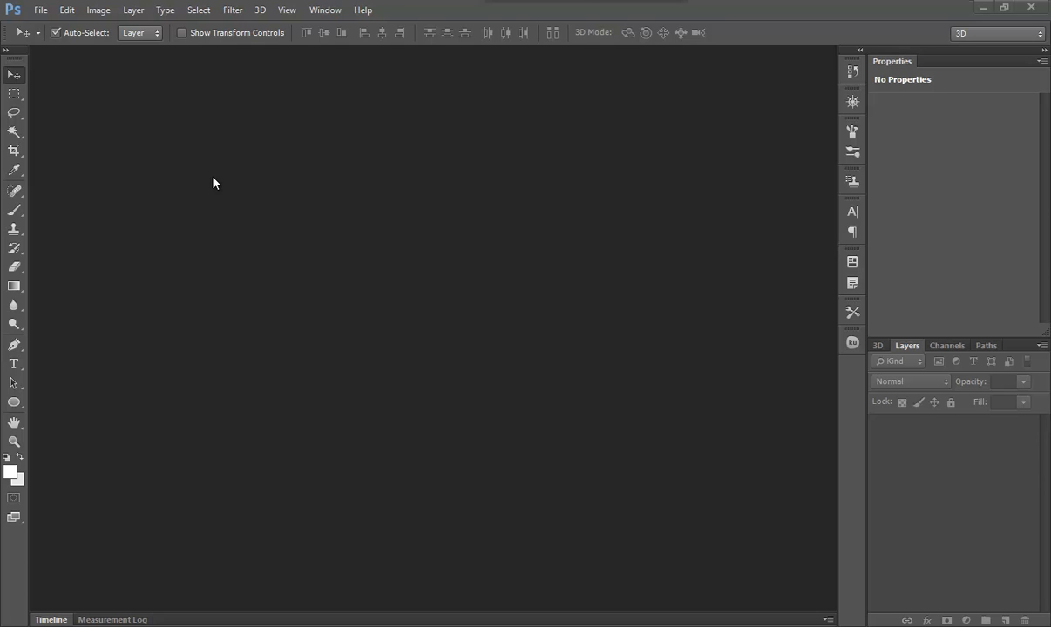
# Open Photoshop's File menu to get to the new-document command
pyautogui.click(40, 9)
# Create a new 779 × 459 px, 72 ppi RGB document
pyautogui.click(63, 28)
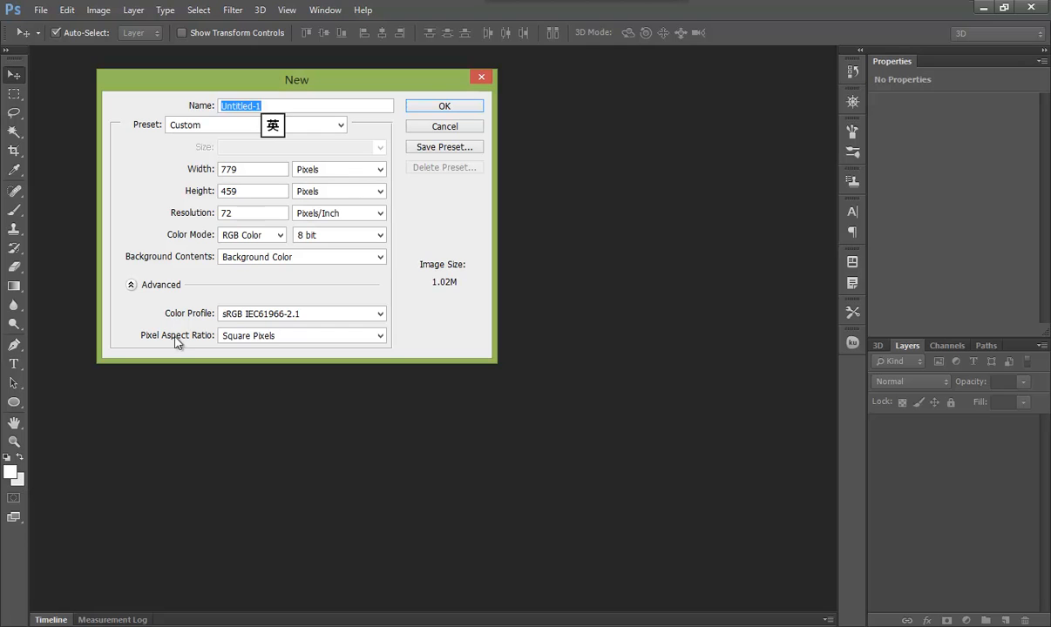
pyautogui.click(437, 108)
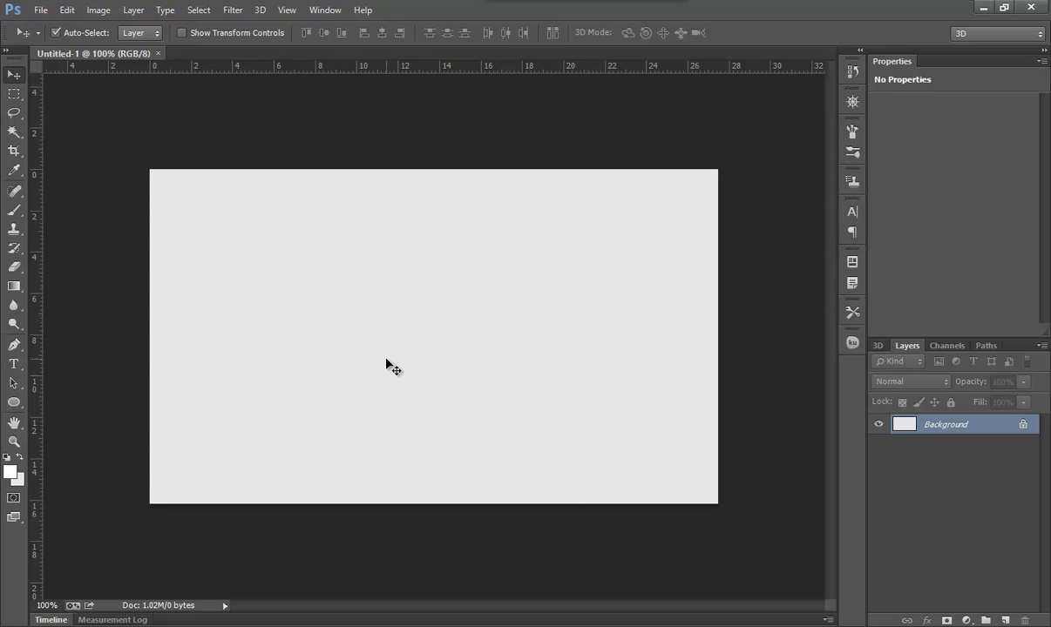
# Pick the Type tool with the Roboto font and start a text line on the upper-left canvas
pyautogui.click(14, 365)
pyautogui.click(155, 32)
pyautogui.scroll(3, 175, 104)
pyautogui.click(140, 154)
pyautogui.click(299, 278)
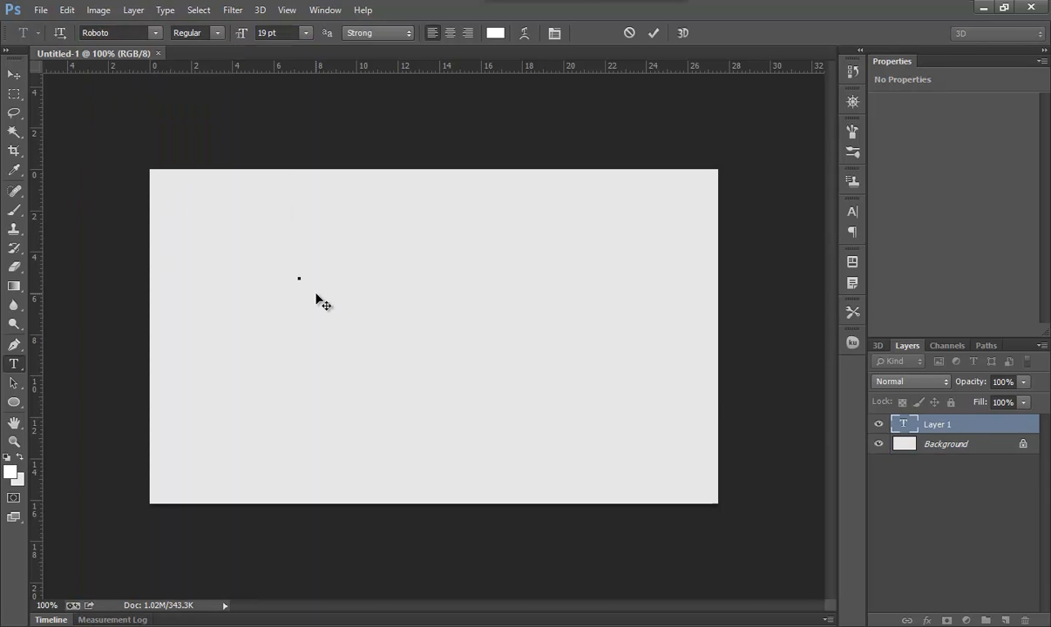
# Type 'DESIGNER:' in orange, refining the text colour to #ff6000
pyautogui.click(495, 33)
pyautogui.write('ff3c00')
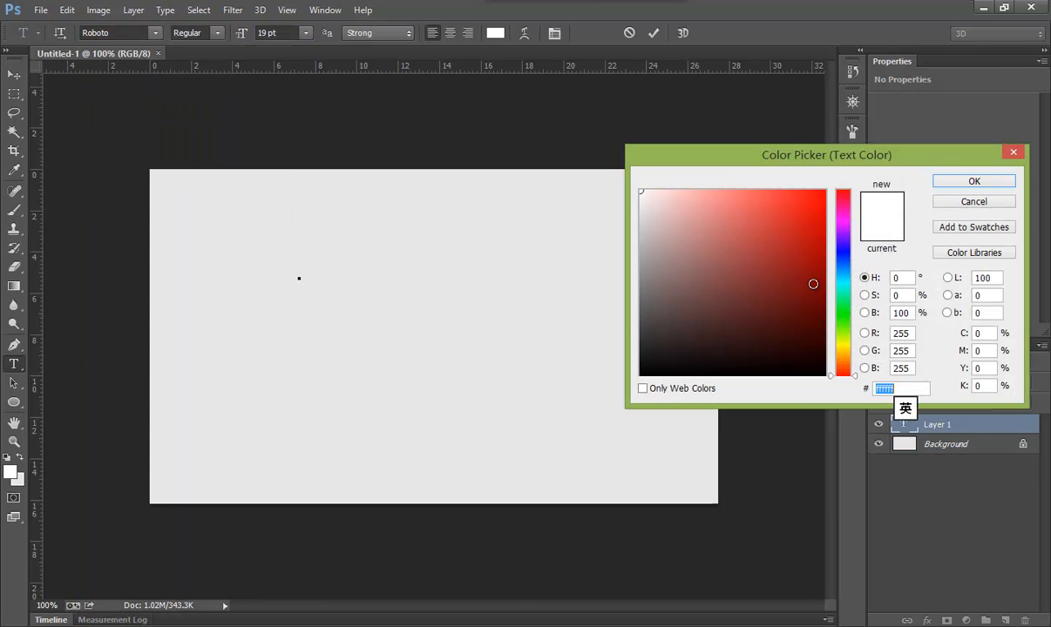
pyautogui.click(958, 182)
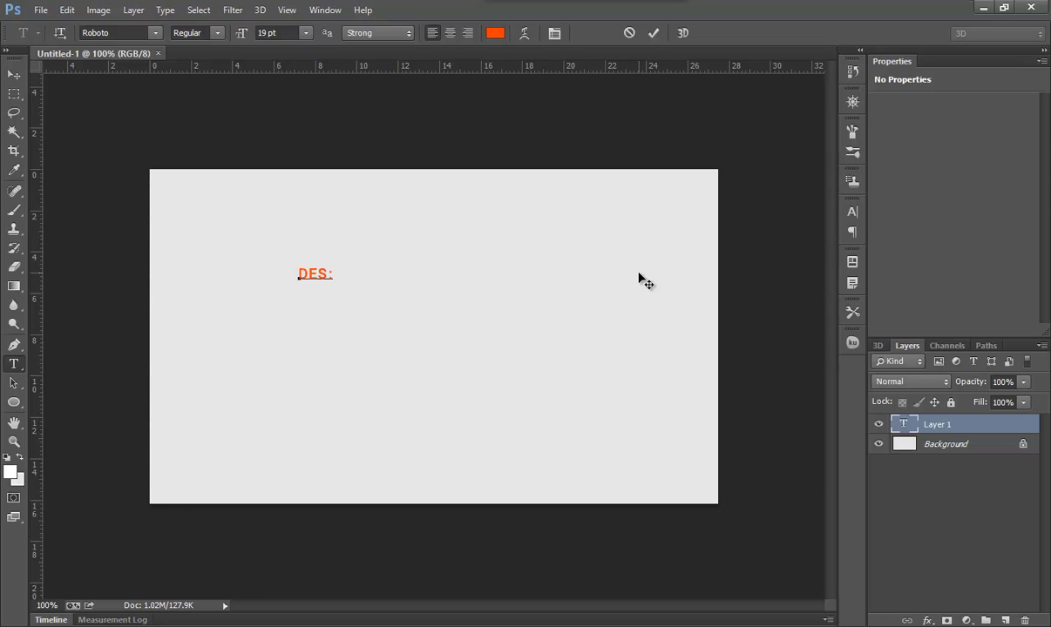
pyautogui.write('NER')
pyautogui.click(640, 279)
pyautogui.click(494, 33)
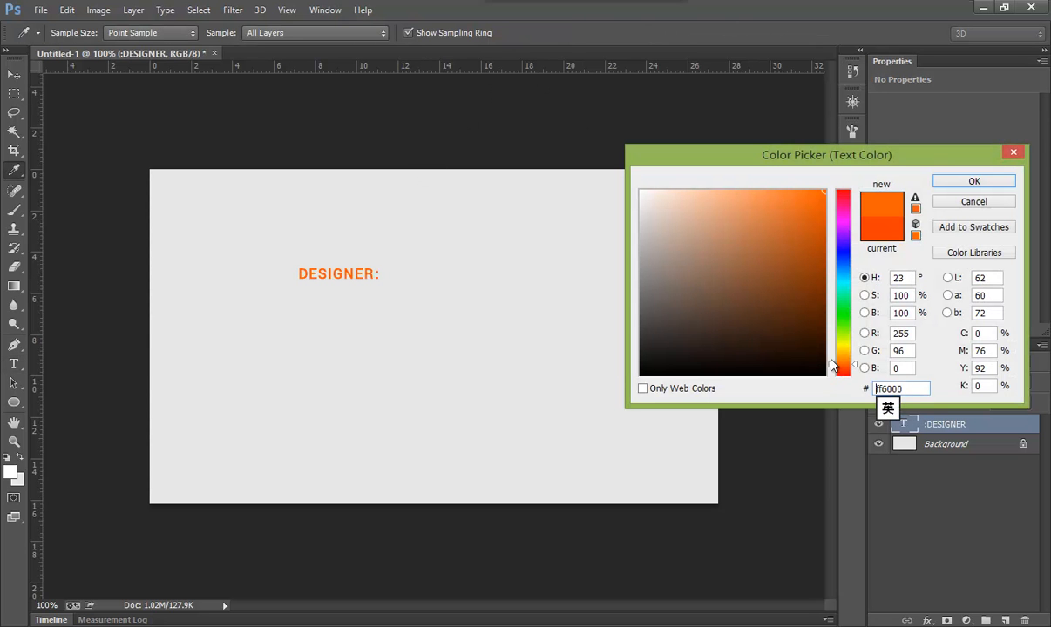
pyautogui.click(934, 180)
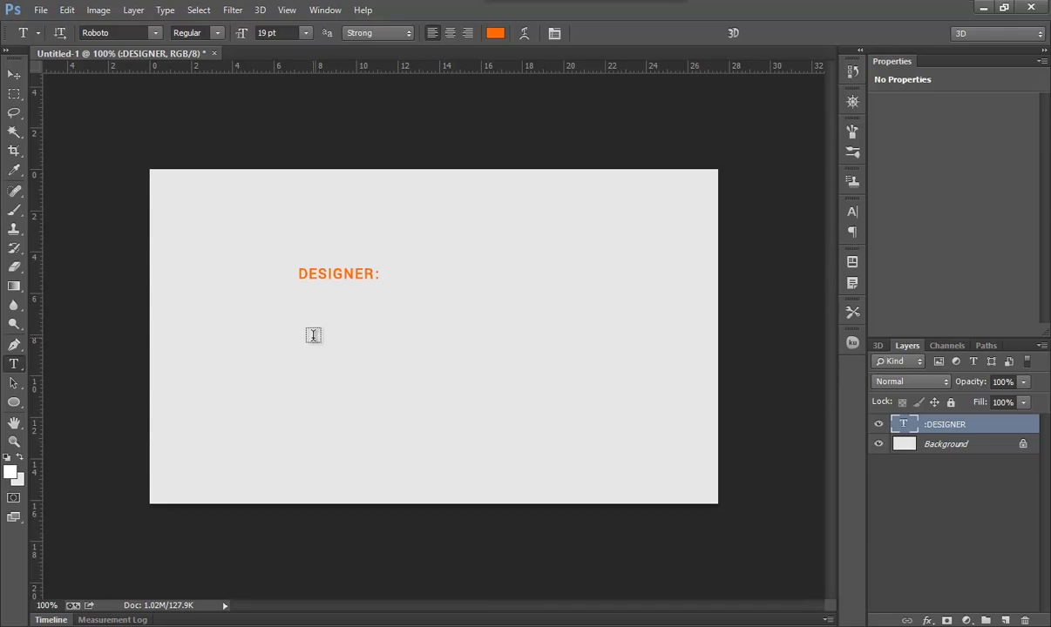
pyautogui.click(314, 338)
pyautogui.write('MUH')
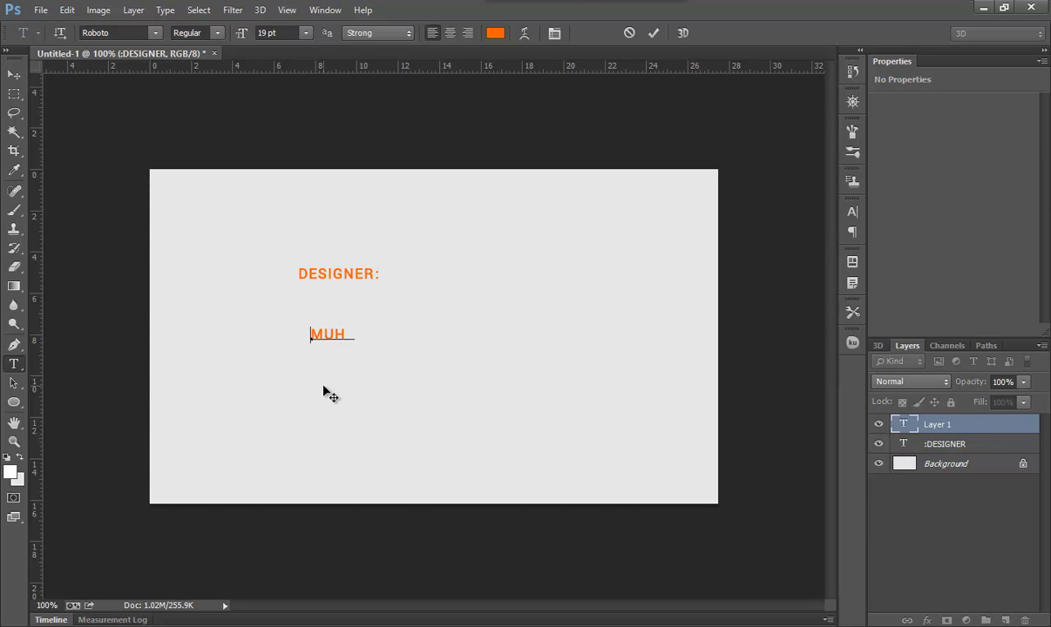
pyautogui.write('TAR ROZI')
pyautogui.click(653, 33)
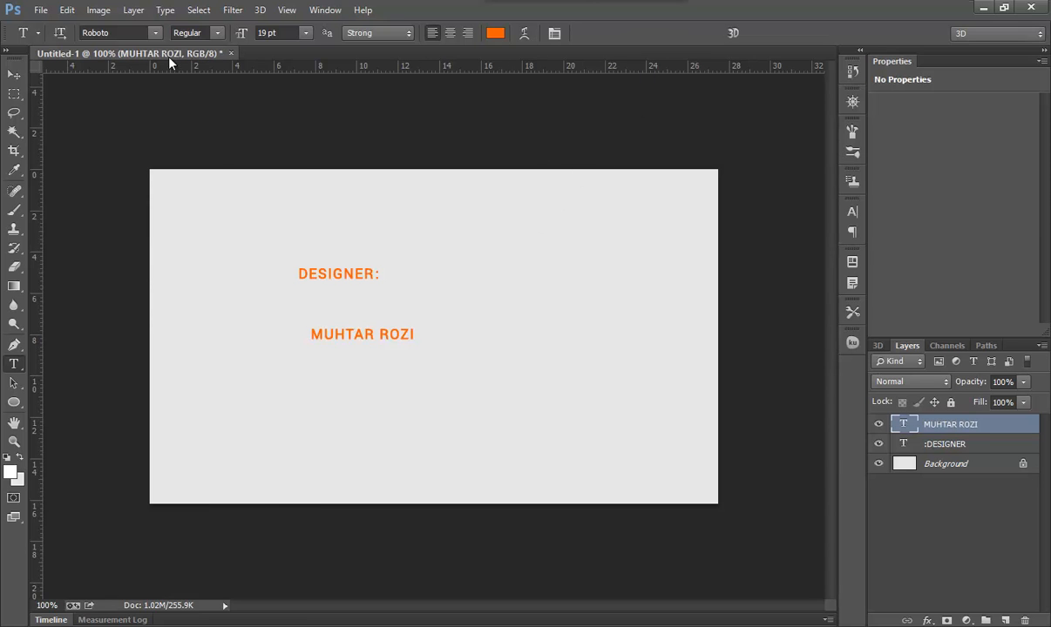
pyautogui.click(157, 35)
pyautogui.click(157, 75)
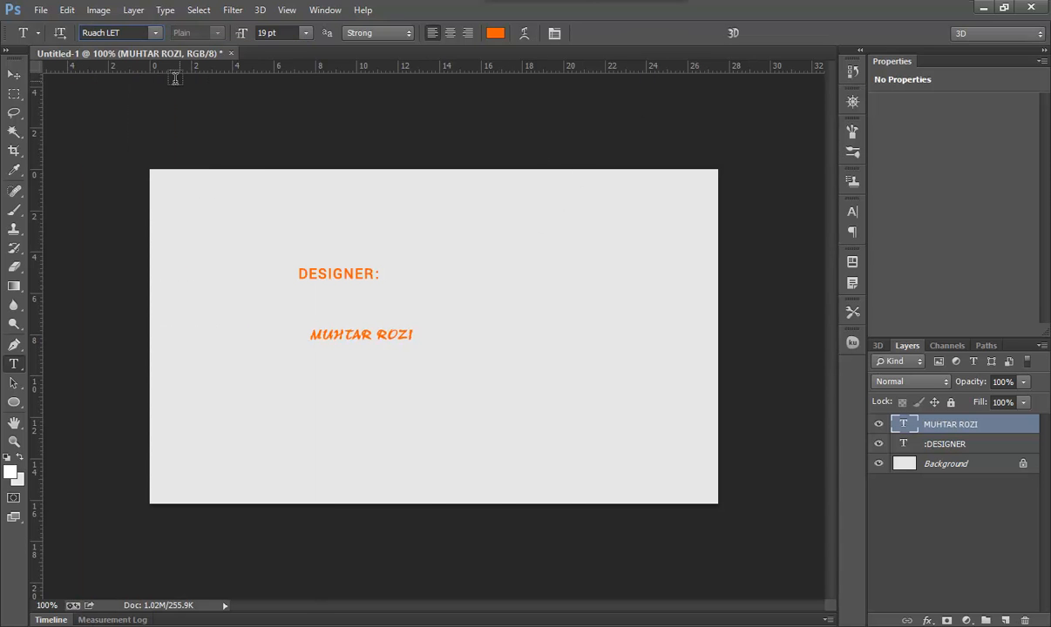
pyautogui.click(306, 34)
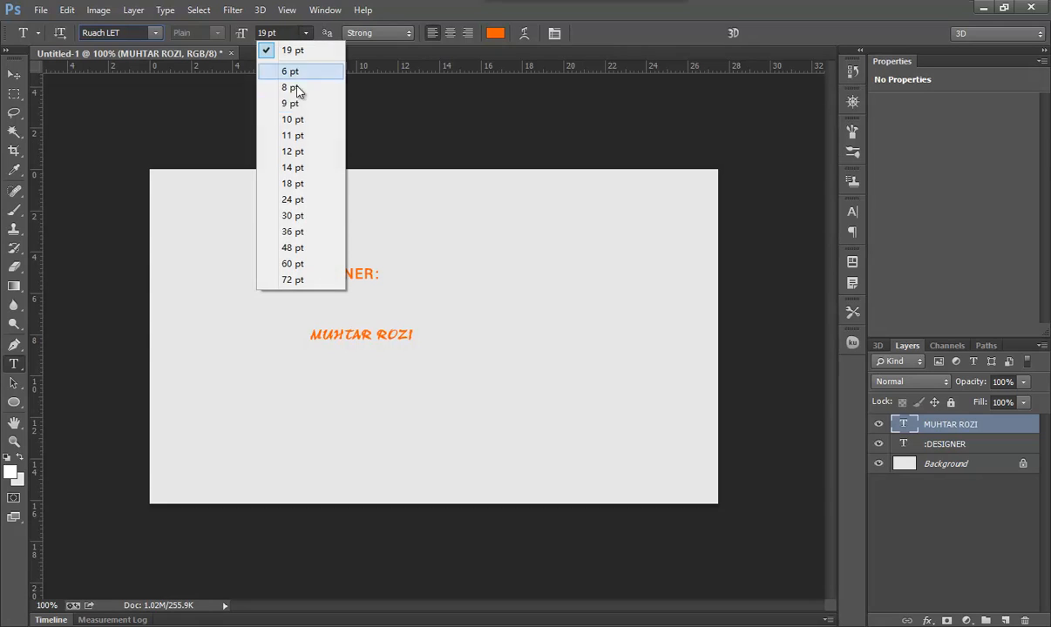
pyautogui.click(293, 264)
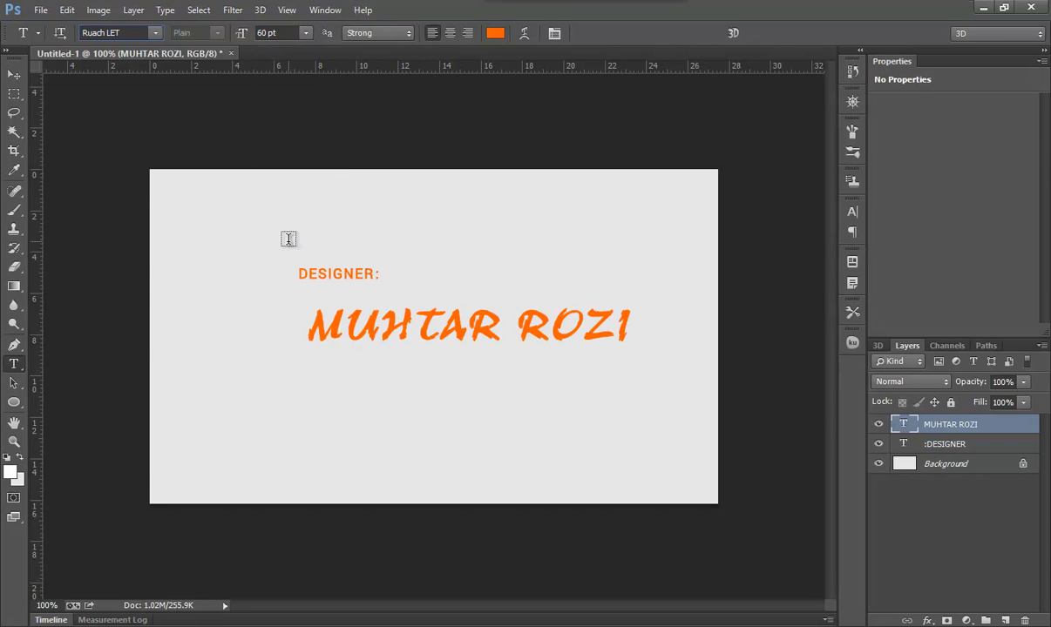
pyautogui.moveTo(282, 33); pyautogui.dragTo(244, 35)
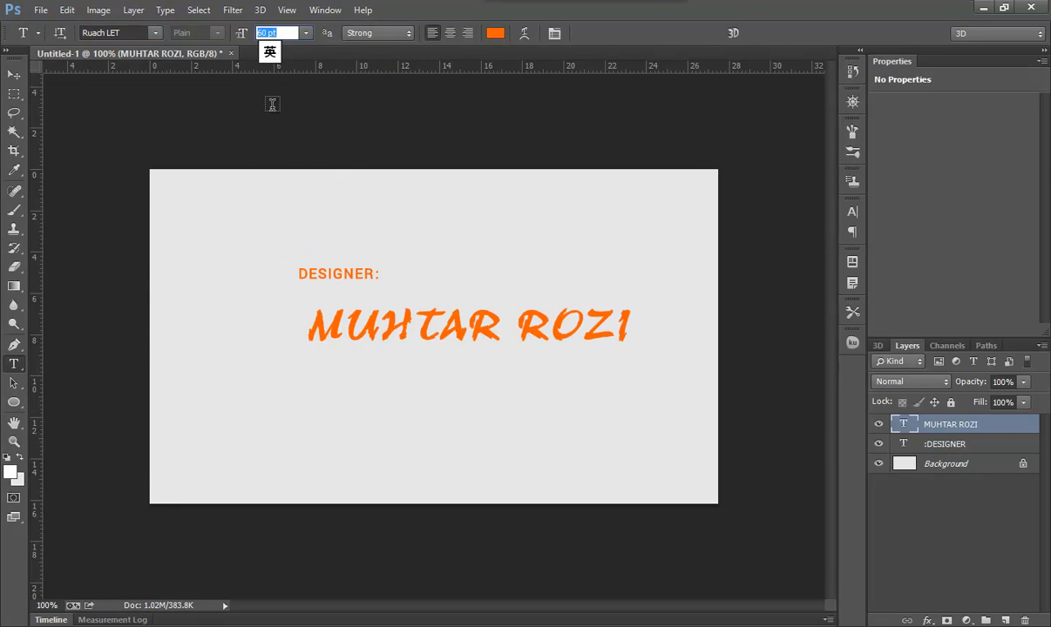
pyautogui.press('Up')
pyautogui.press('Up')
# Move MUHTAR ROZI left and down, then align DESIGNER: left above it
pyautogui.click(14, 71)
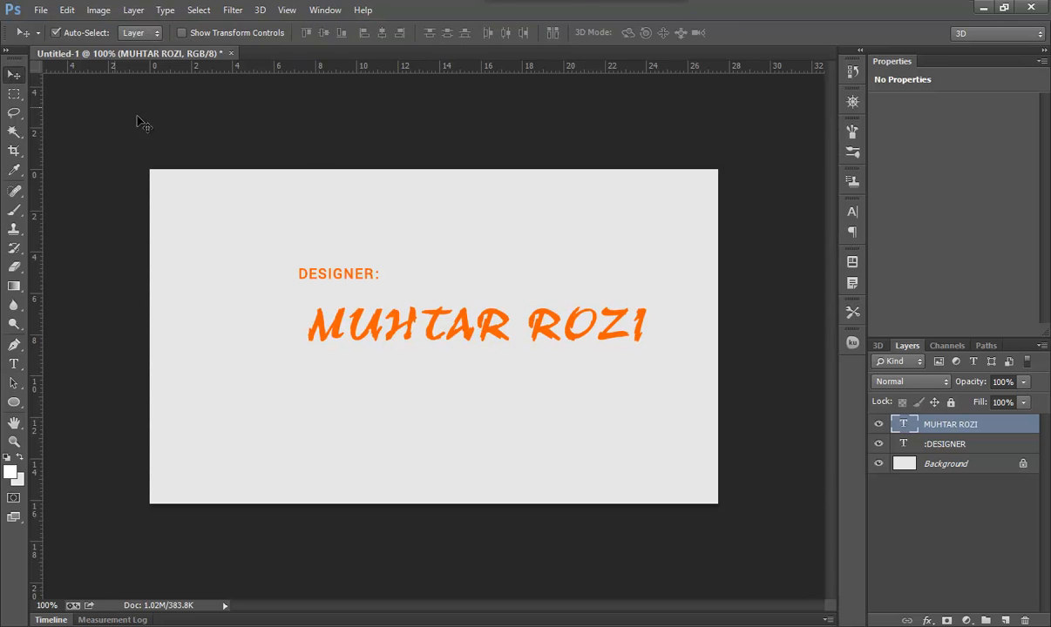
pyautogui.moveTo(431, 333); pyautogui.dragTo(391, 344)
pyautogui.click(338, 278)
pyautogui.moveTo(340, 279); pyautogui.dragTo(310, 296)
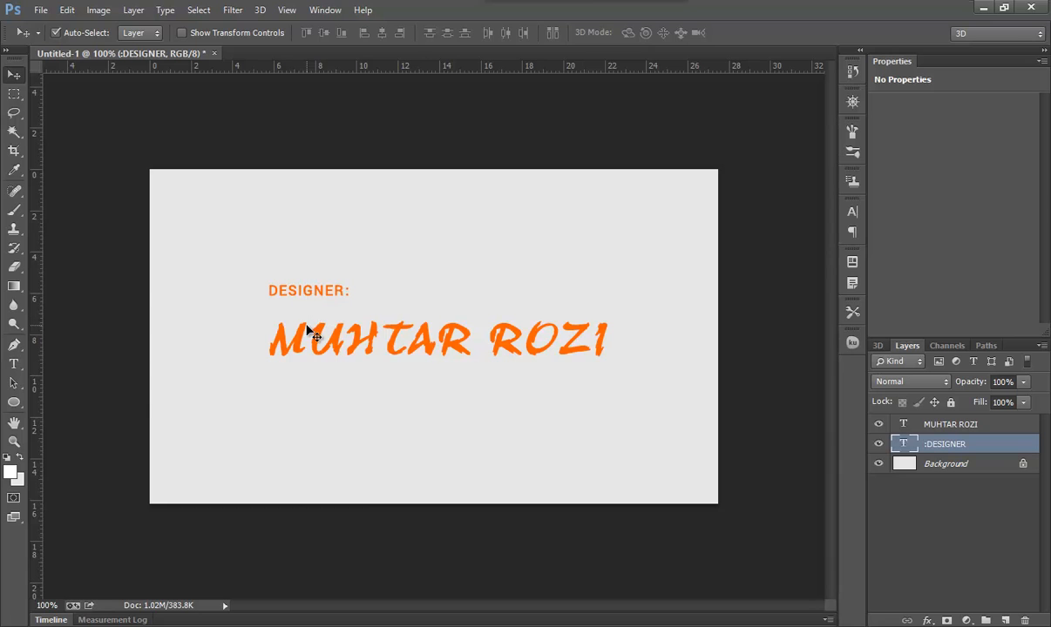
# Load the bulut.abr brush set and select its 917 px cloud brush
pyautogui.press('t')
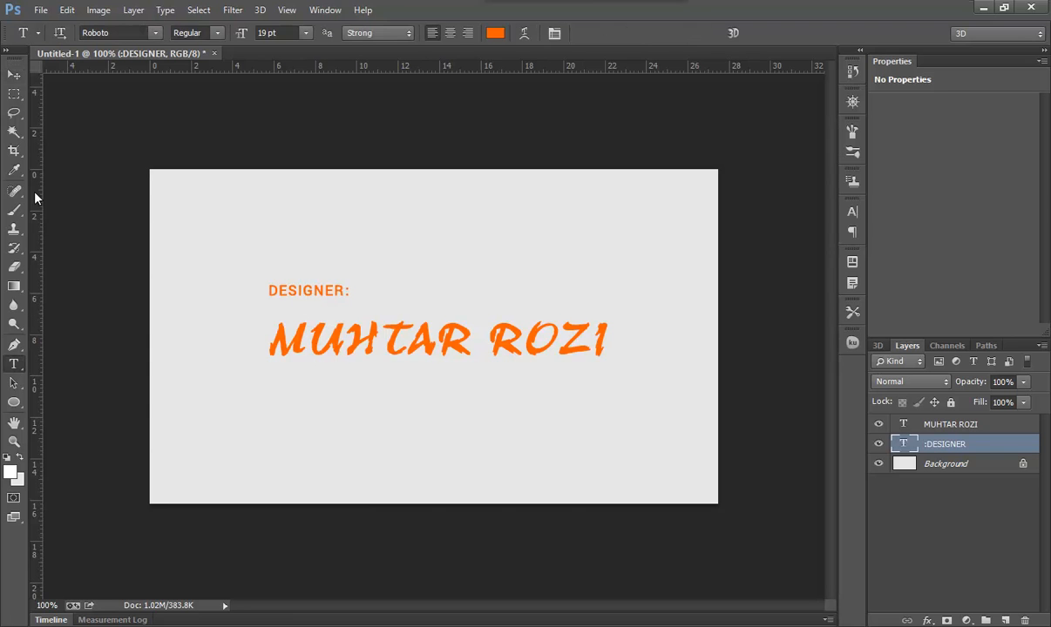
pyautogui.click(15, 211)
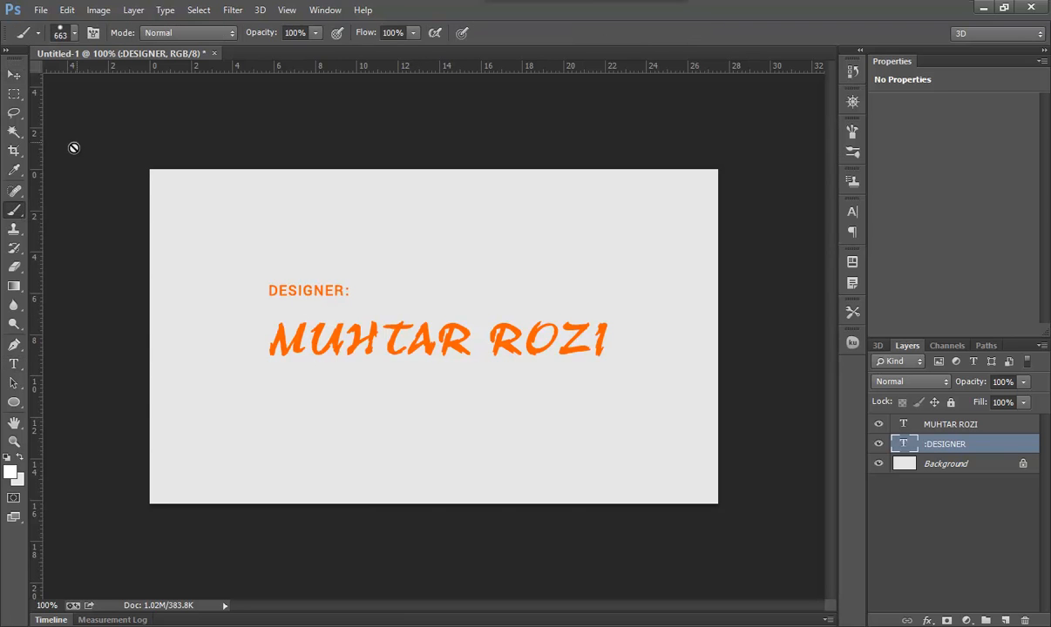
pyautogui.click(75, 33)
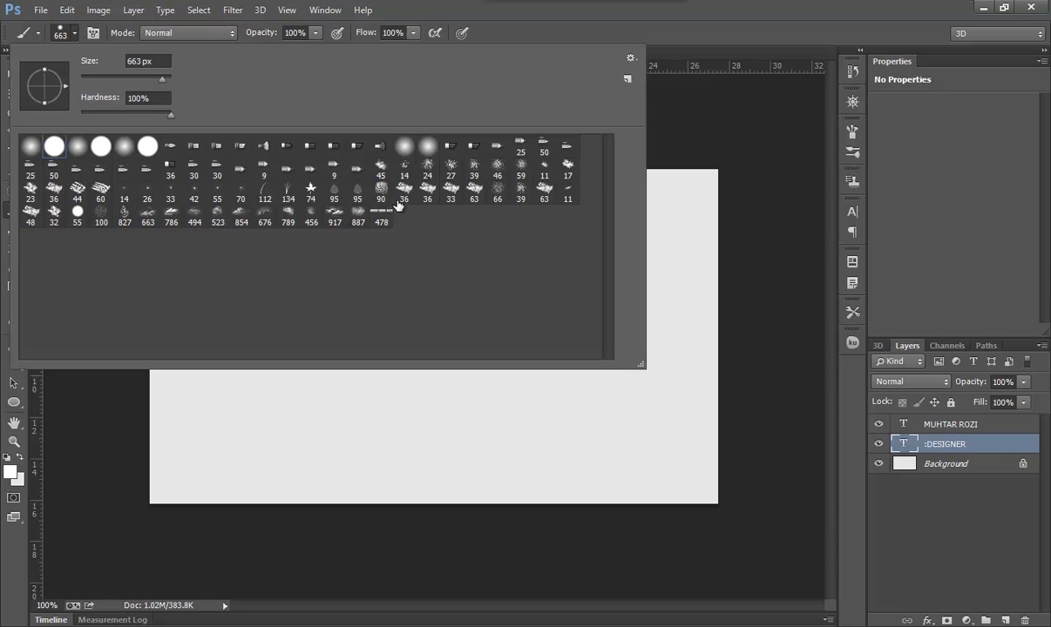
pyautogui.click(632, 58)
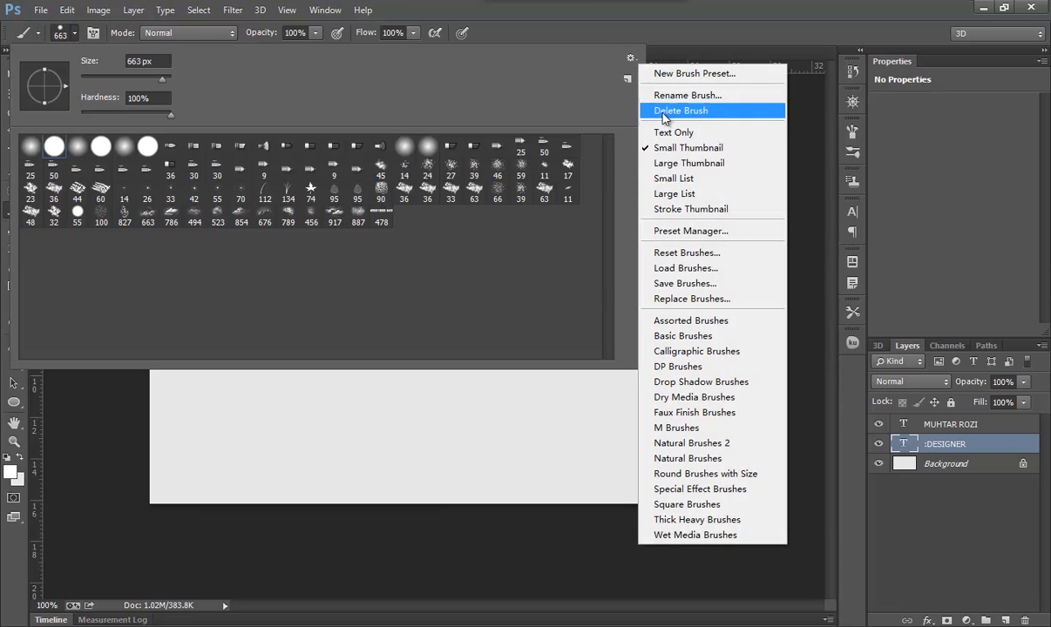
pyautogui.click(680, 268)
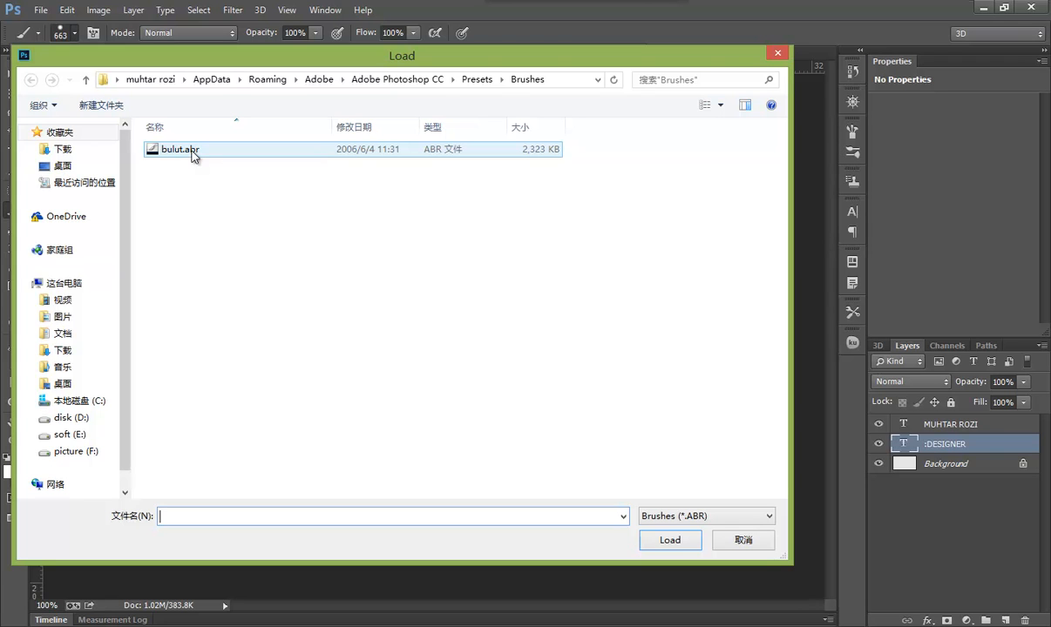
pyautogui.doubleClick(191, 150)
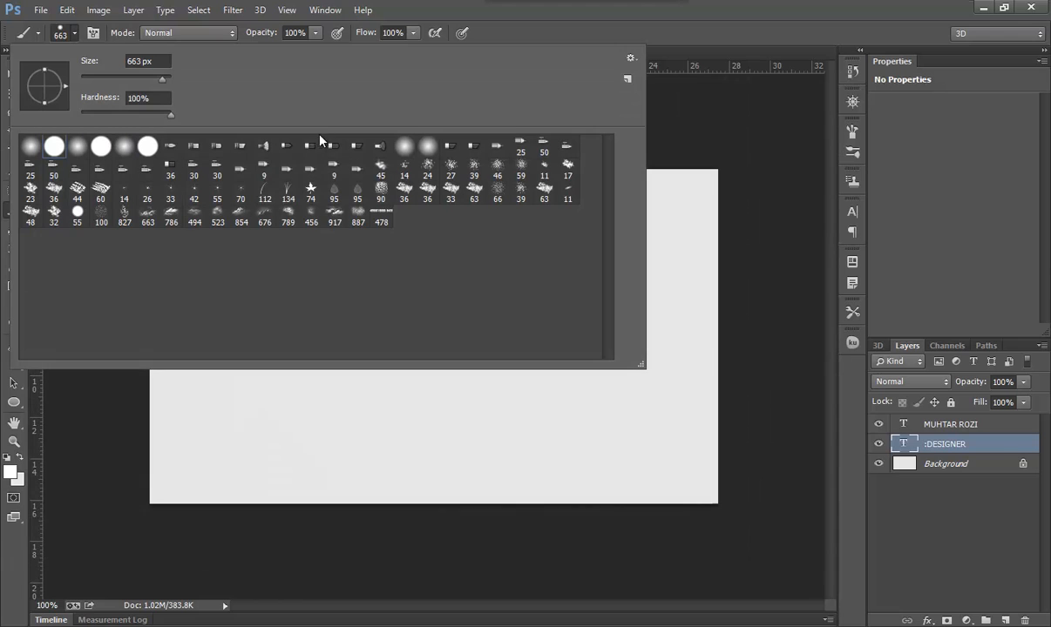
pyautogui.click(335, 216)
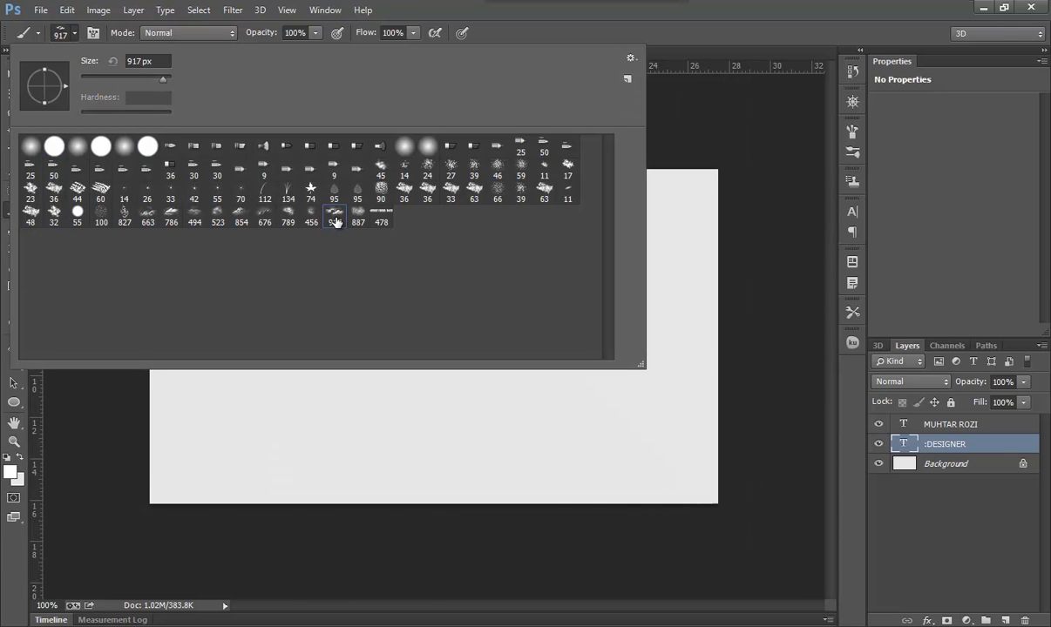
pyautogui.doubleClick(335, 222)
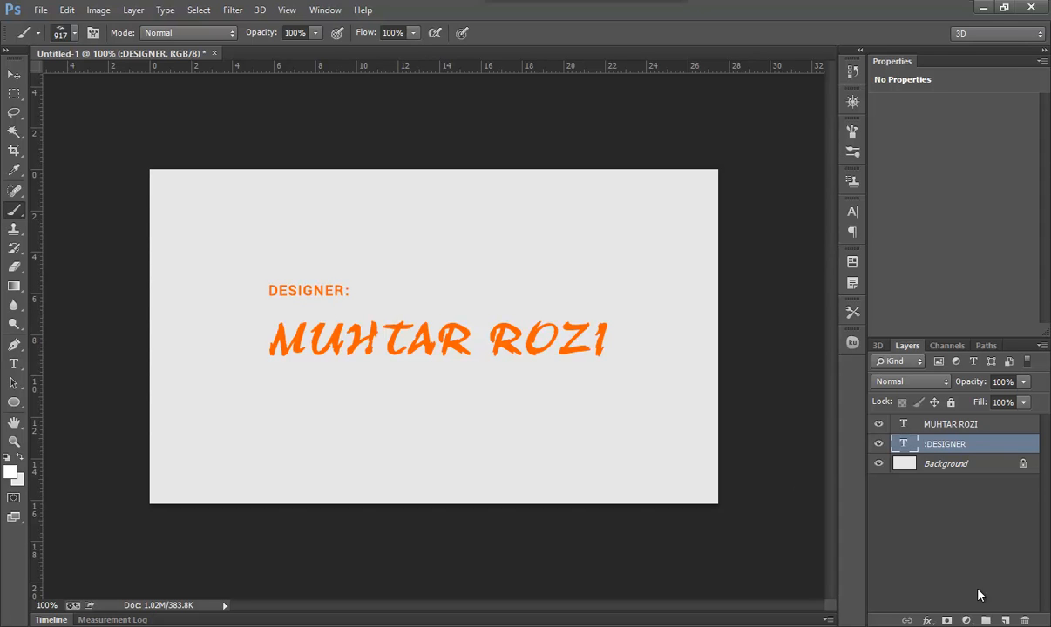
# Add Layer 1 beneath the text layers and stamp white clouds across the lower and upper canvas
pyautogui.hotkey('ctrl', 'shift', 'alt', 'n')
pyautogui.moveTo(936, 445); pyautogui.dragTo(885, 467)
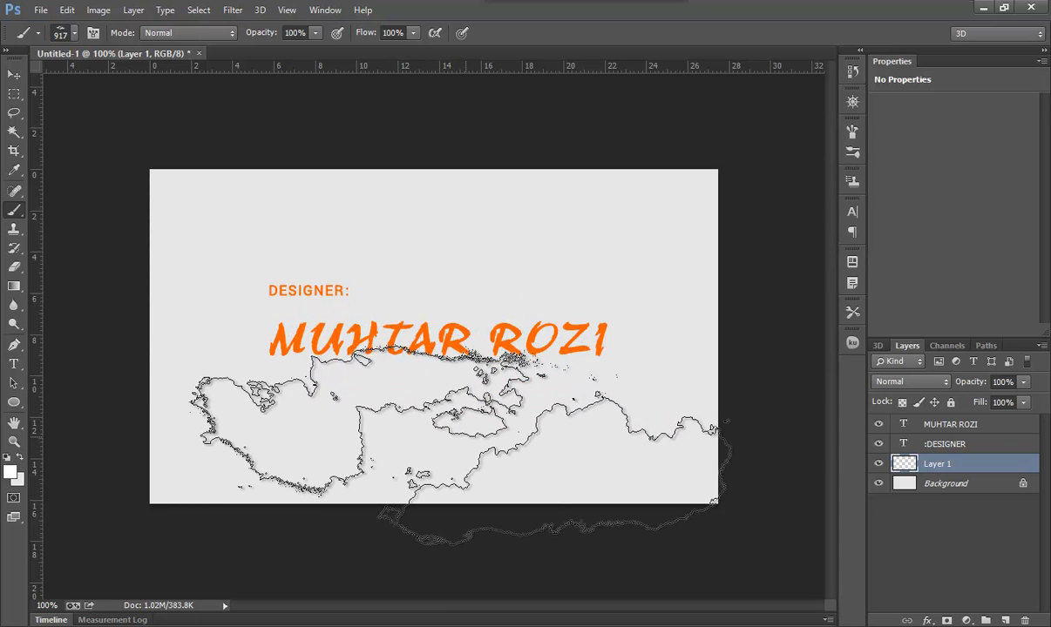
pyautogui.click(460, 445)
pyautogui.click(460, 445)
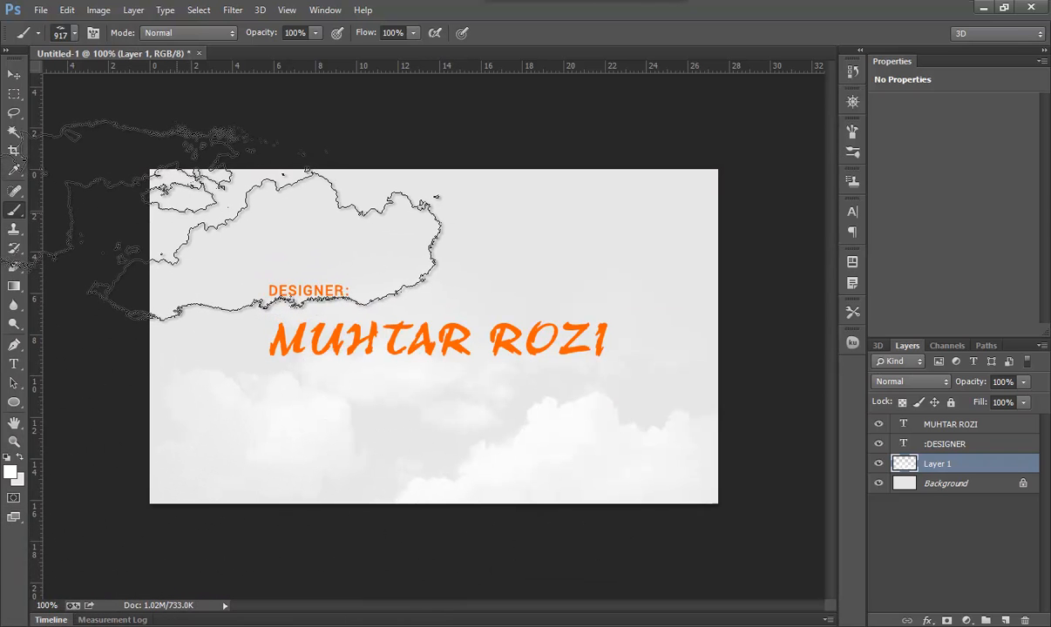
pyautogui.click(176, 219)
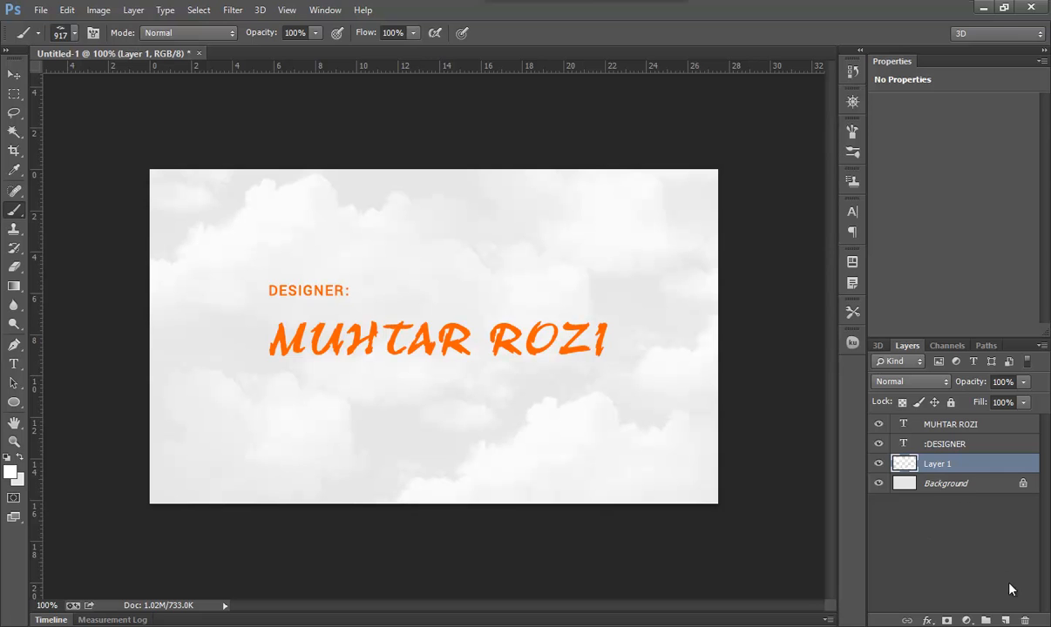
# Add Layer 2 and place it above both text layers
pyautogui.click(1005, 620)
pyautogui.moveTo(969, 467); pyautogui.dragTo(958, 422)
pyautogui.click(73, 32)
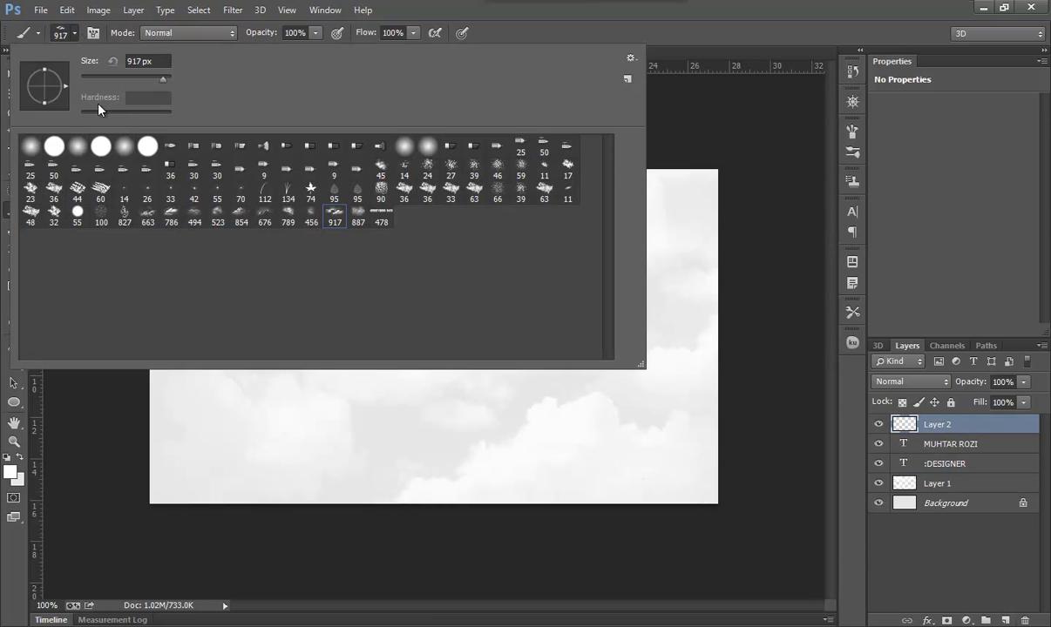
pyautogui.click(146, 218)
pyautogui.press('Return')
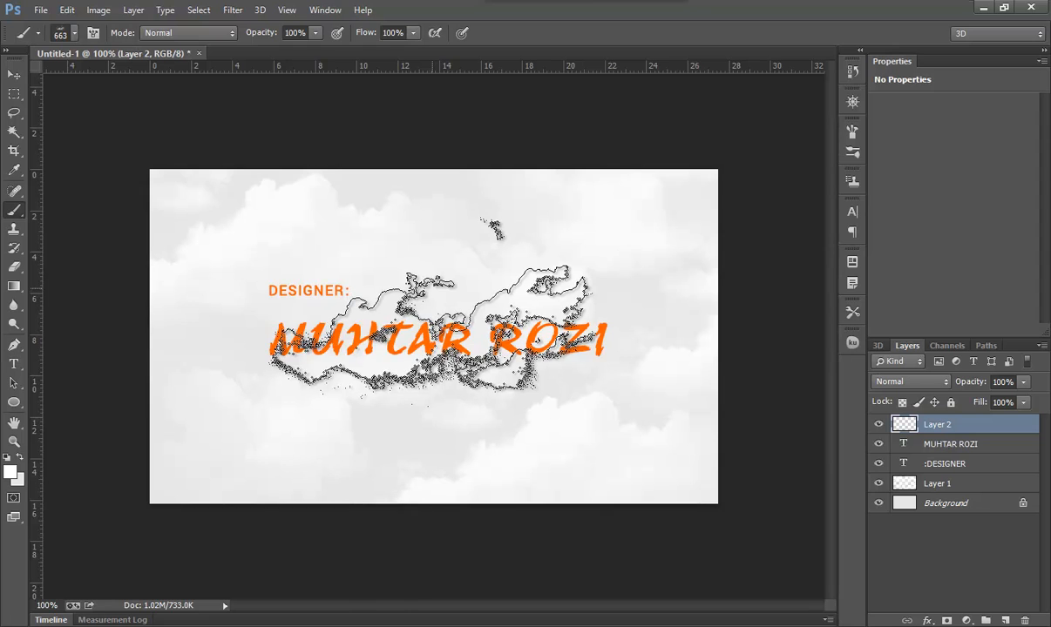
pyautogui.click(424, 291)
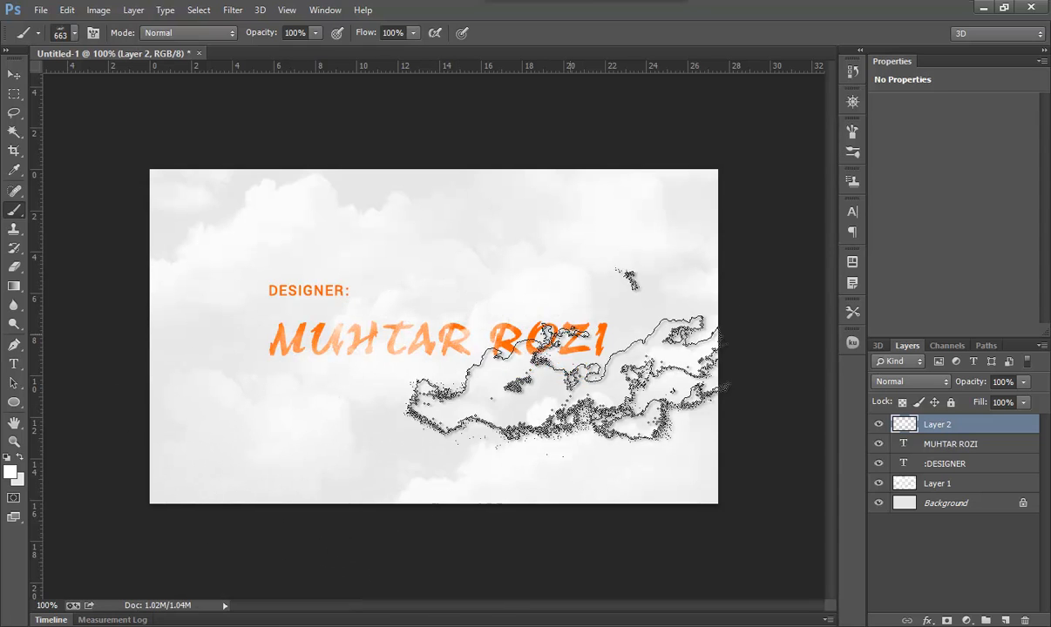
pyautogui.click(676, 270)
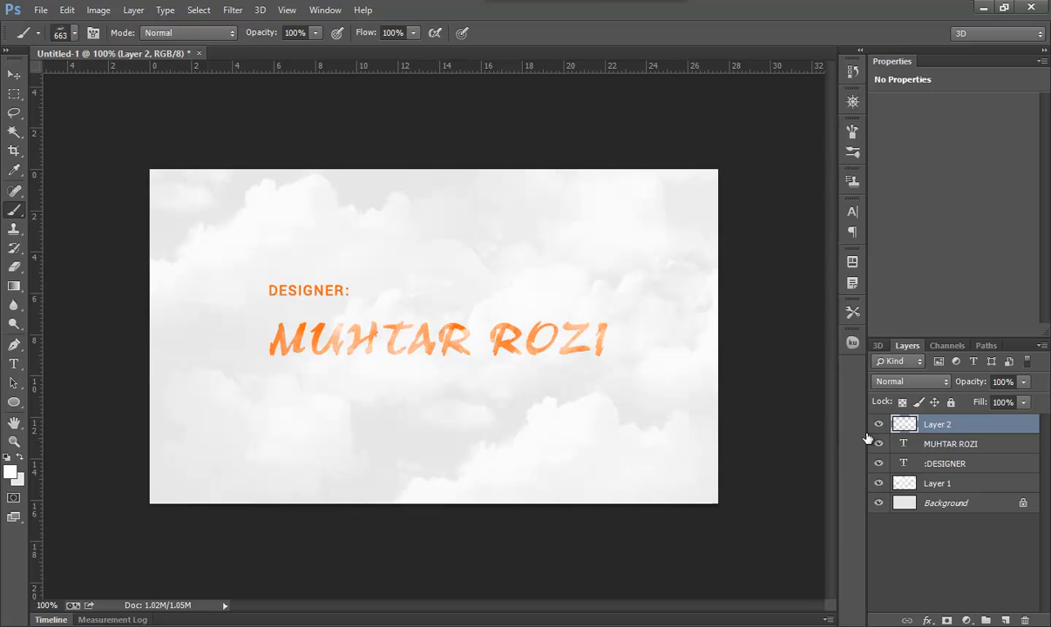
pyautogui.click(17, 77)
pyautogui.moveTo(411, 328); pyautogui.dragTo(331, 362)
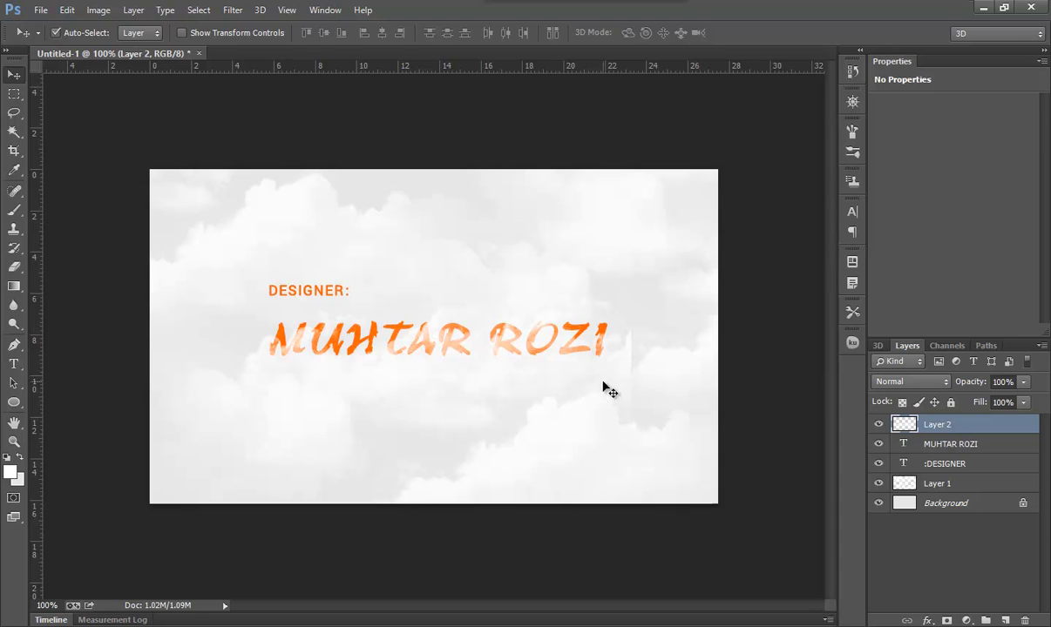
# Switch to the Eraser with a 25 px brush
pyautogui.press('e')
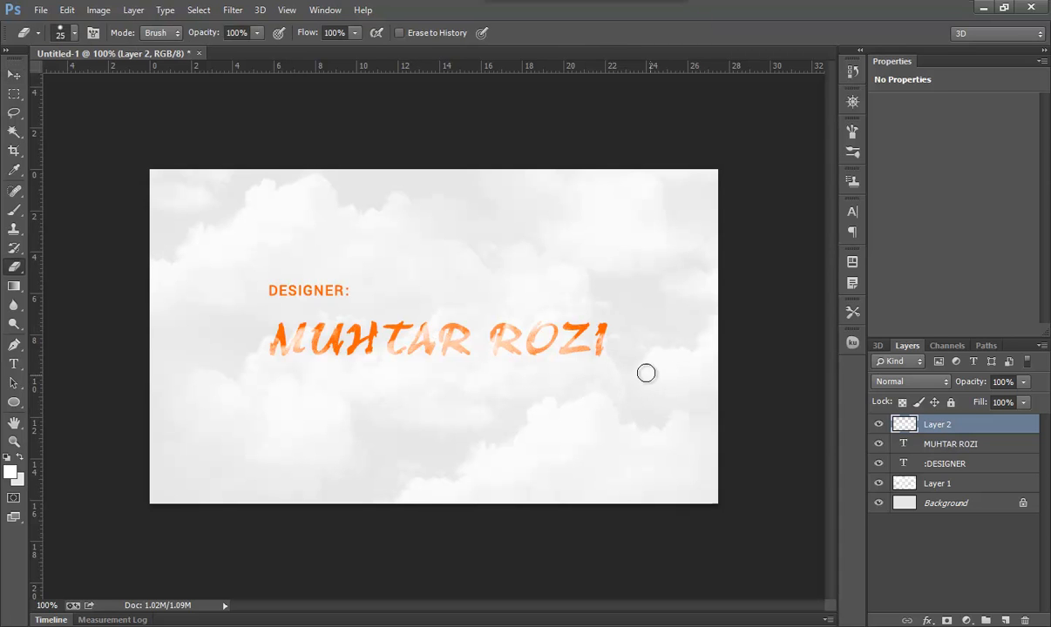
pyautogui.click(75, 33)
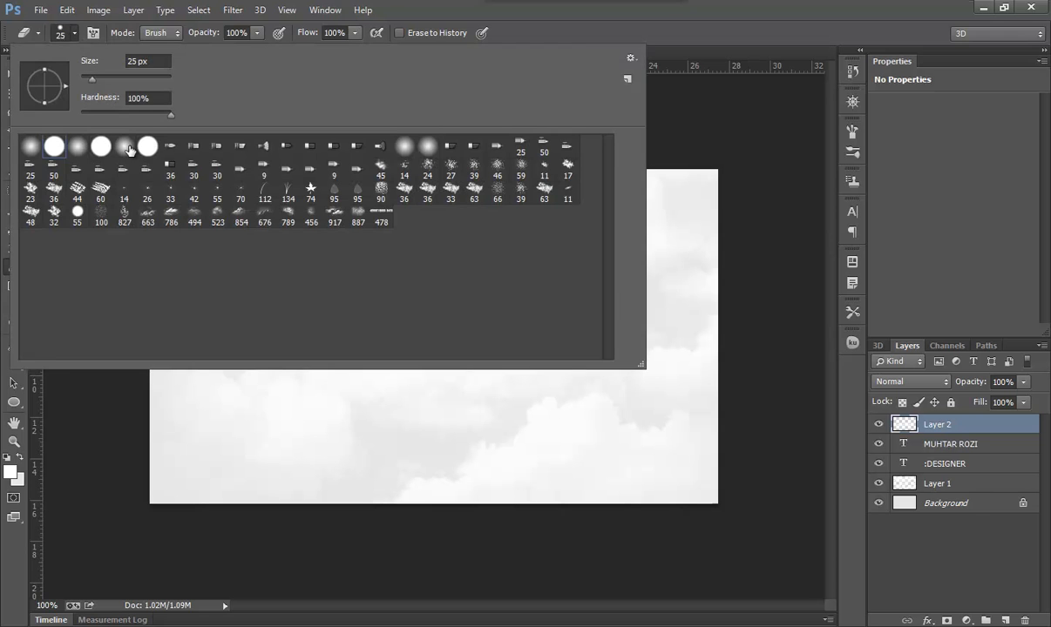
pyautogui.click(654, 192)
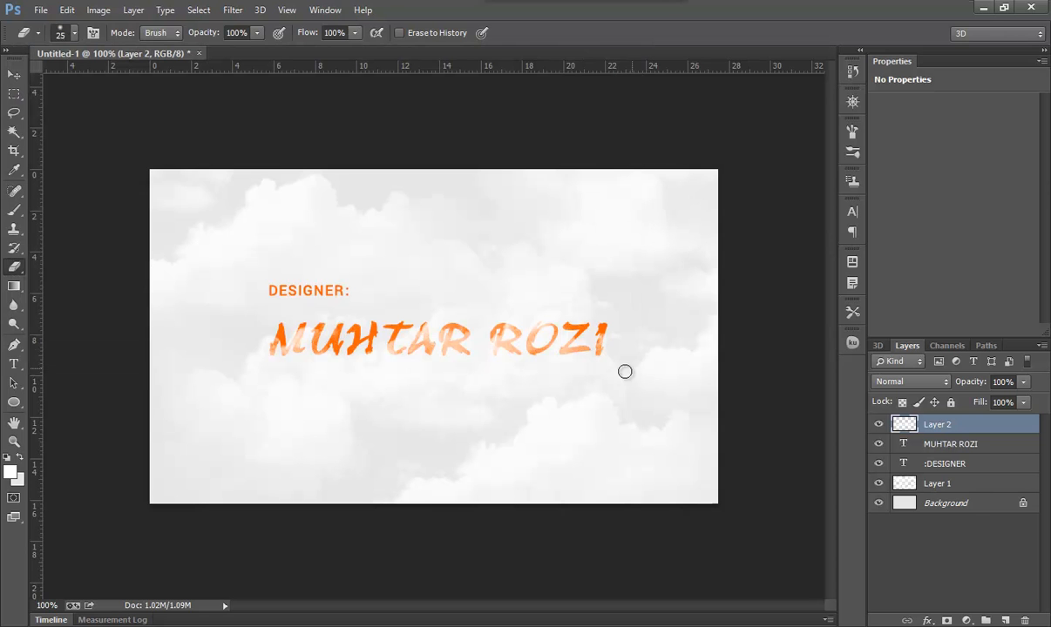